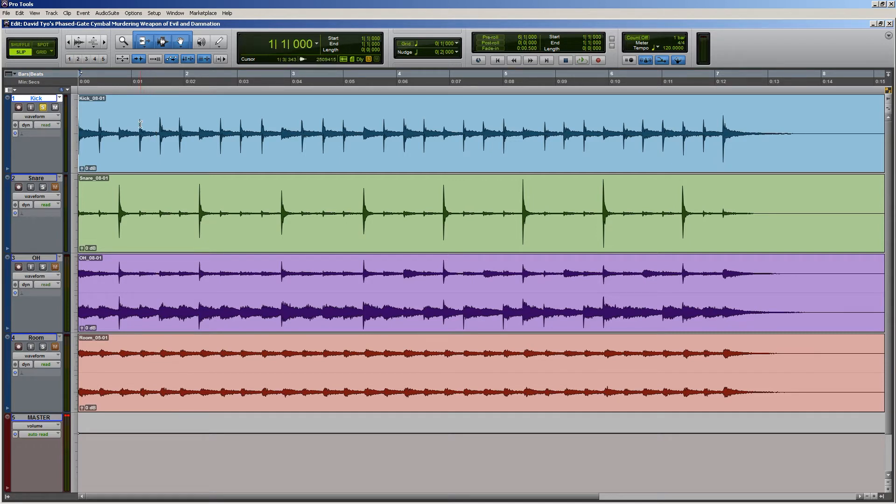
Play the soloed Kick track from the session start, then stop playback.
{"action": "key", "text": "space"}
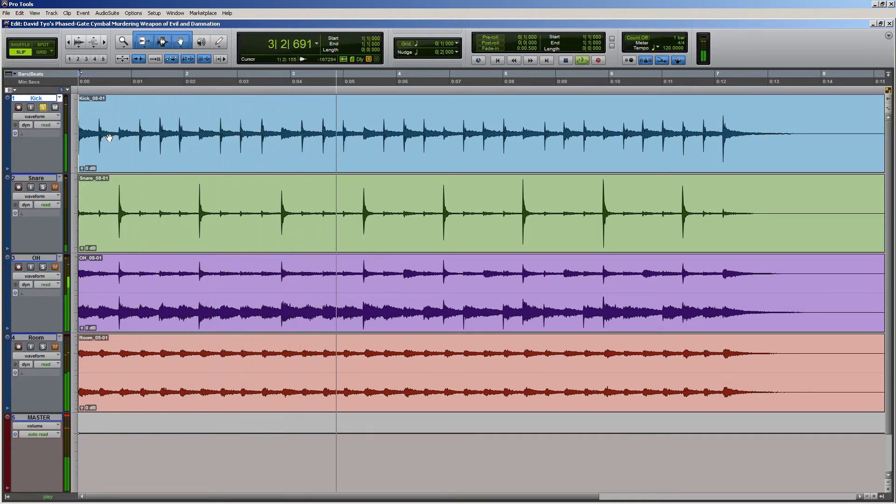
{"action": "key", "text": "space"}
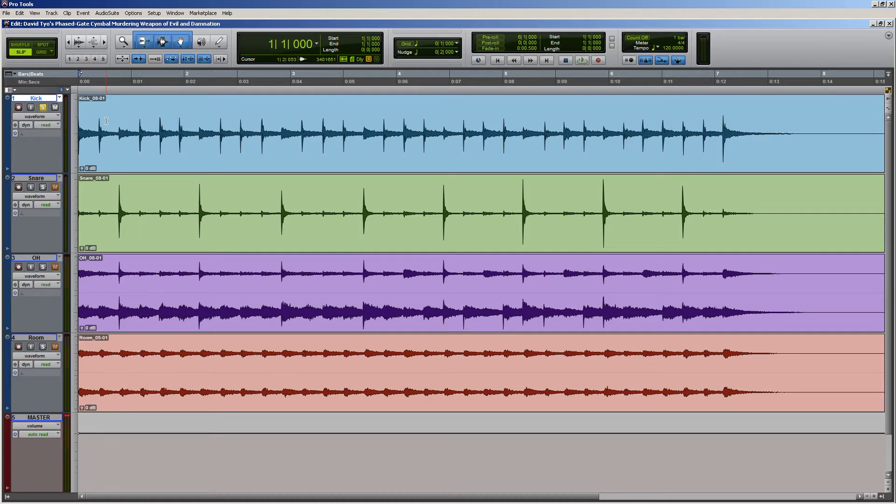
Show the mixer and activate the Kick track's gate and 7-band EQ while auditioning the soloed kick.
{"action": "key", "text": "ctrl+equal"}
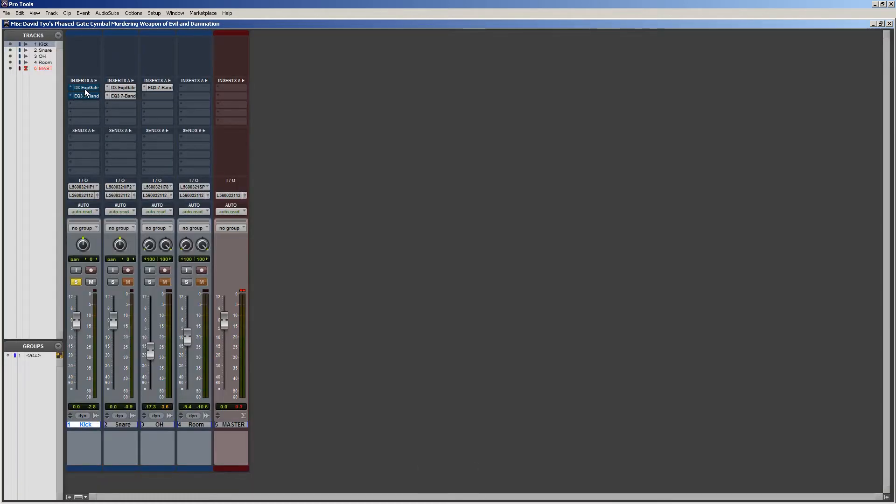
{"action": "key", "text": "space"}
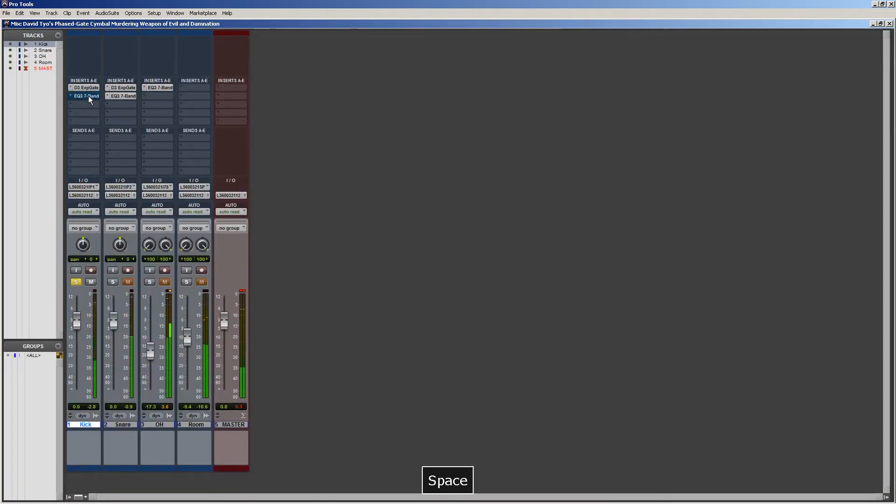
{"action": "key", "text": "space"}
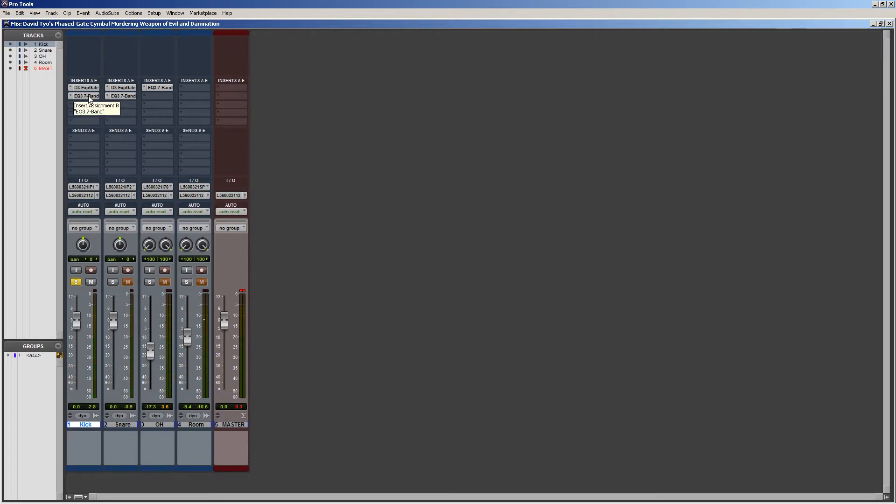
{"action": "key", "text": "space"}
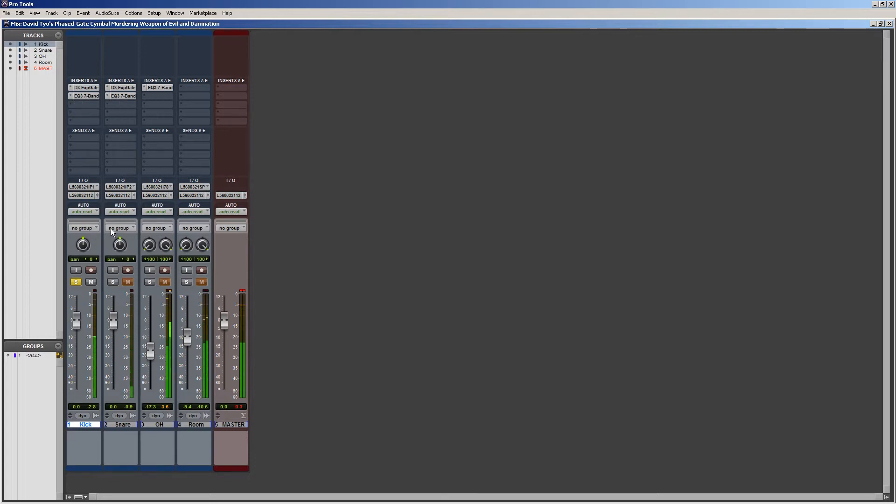
{"action": "key", "text": "space"}
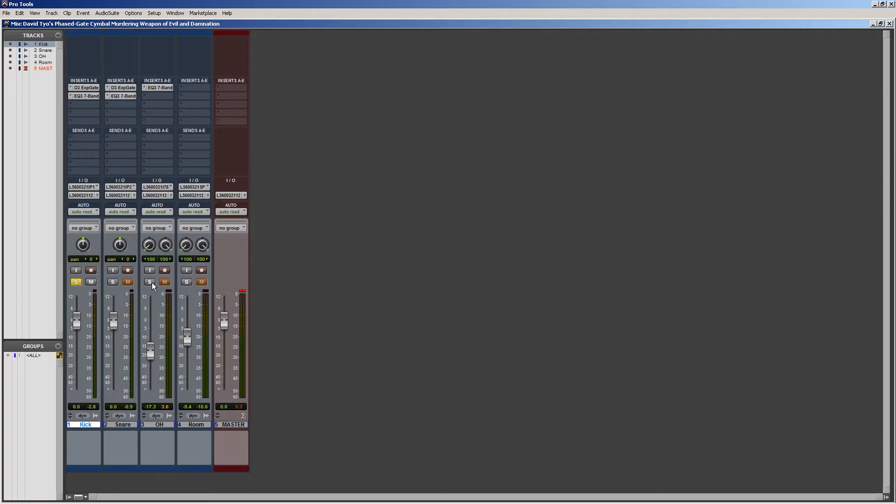
Unsolo the Kick track and play back the full drum kit.
{"action": "left_click", "coordinate": [76, 282]}
{"action": "key", "text": "space"}
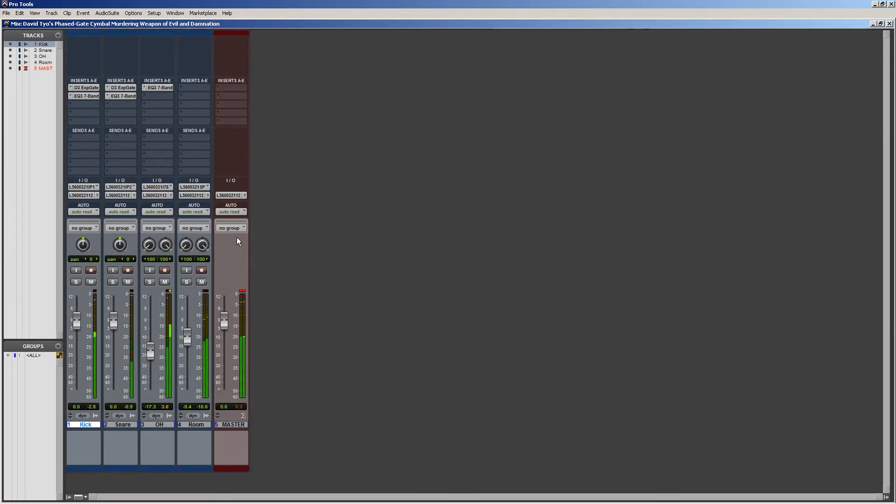
{"action": "key", "text": "space"}
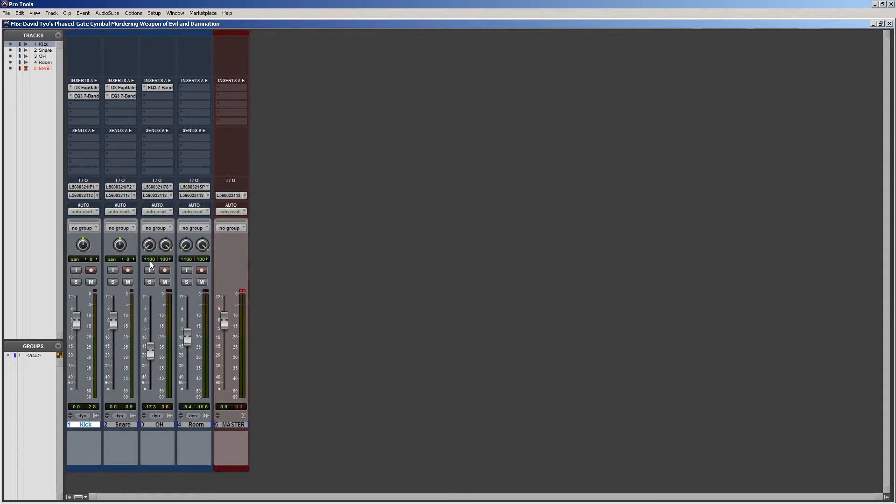
Create one new mono Aux Input track directly after the Kick track.
{"action": "key", "text": "ctrl+shift+n"}
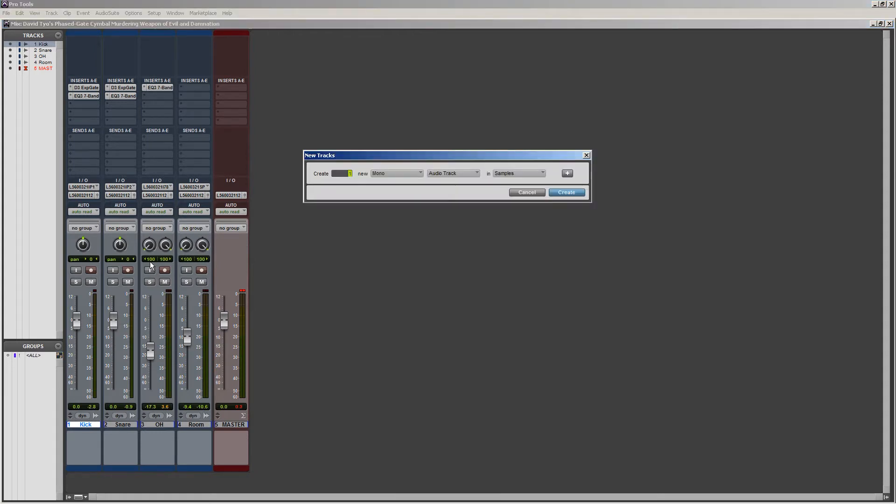
{"action": "key", "text": "ctrl+Down"}
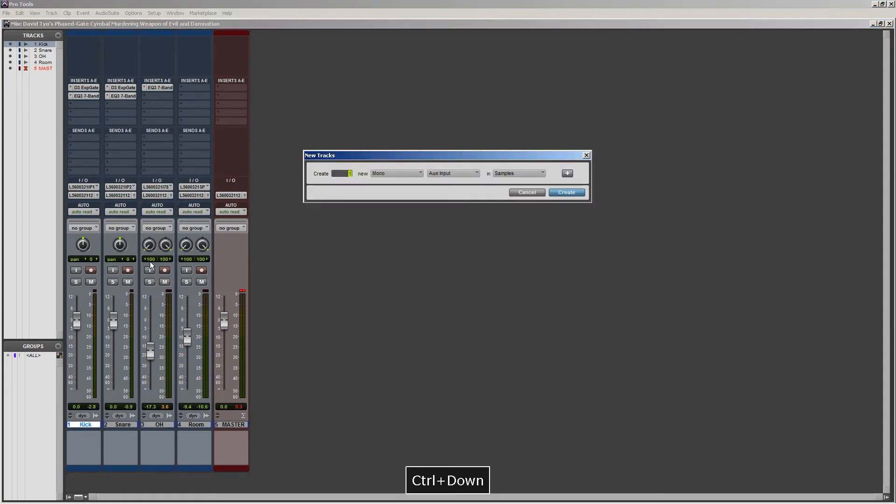
{"action": "key", "text": "Return"}
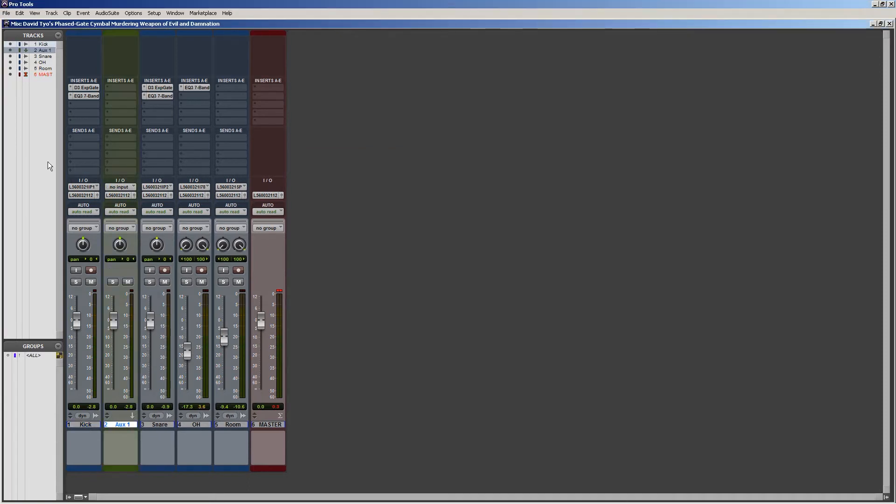
Rename the new aux track "Cymbal Death and Hellfire Forever Because Hate".
{"action": "double_click", "coordinate": [120, 424]}
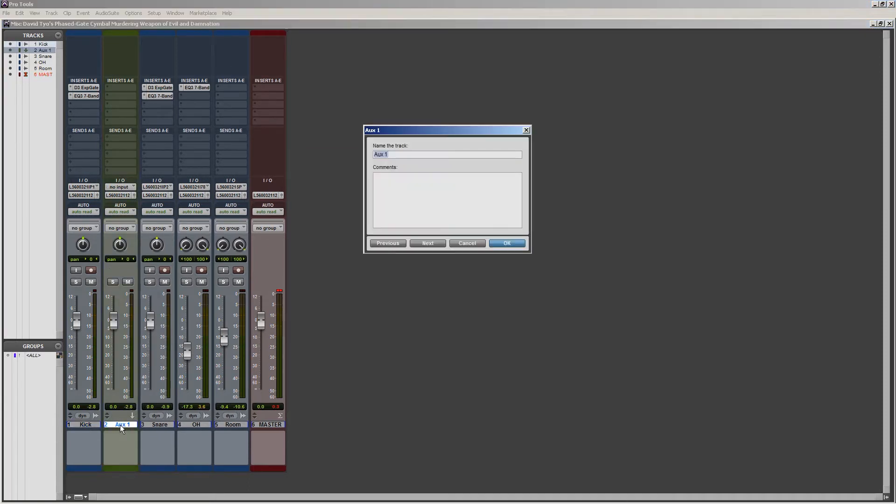
{"action": "type", "text": "Cymbal Death "}
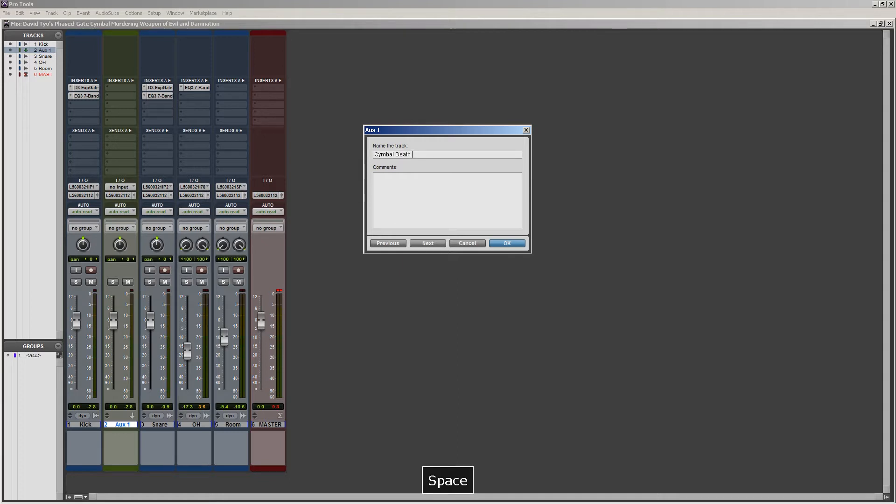
{"action": "type", "text": "and Hellfi"}
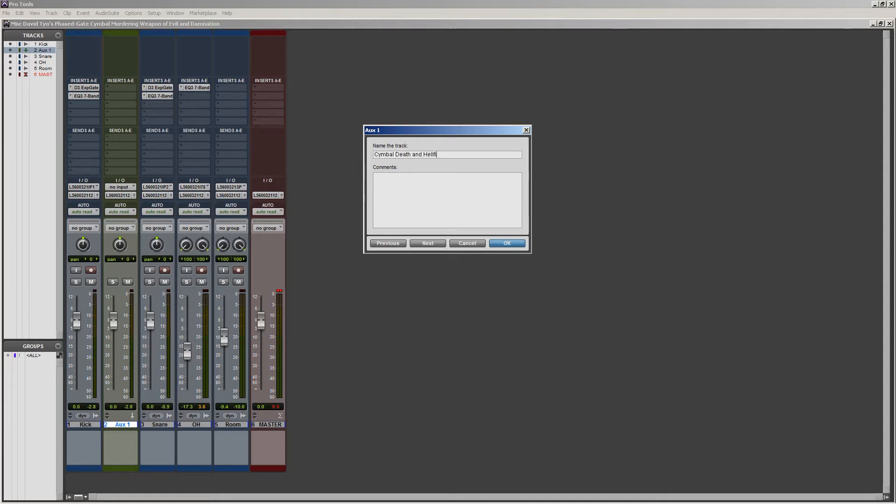
{"action": "type", "text": "re Forever Because Hate"}
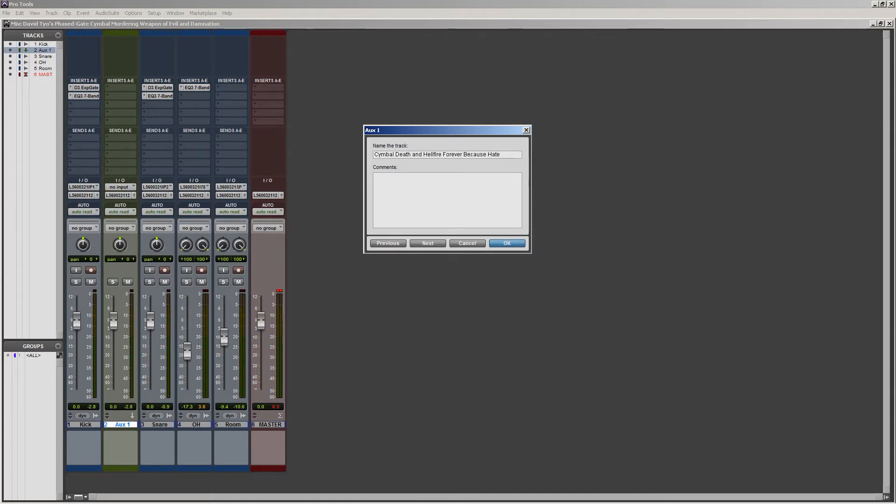
{"action": "key", "text": "Return"}
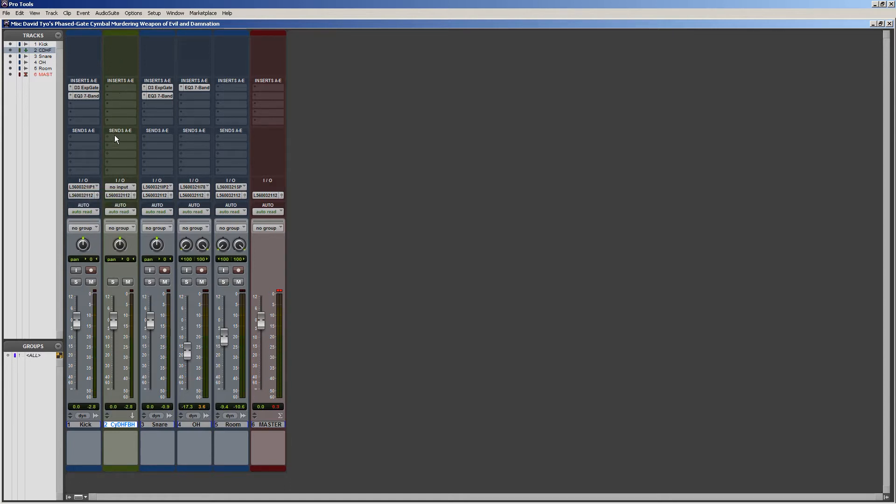
Set the aux track's input to the mono bus K Send.
{"action": "left_click", "coordinate": [120, 187]}
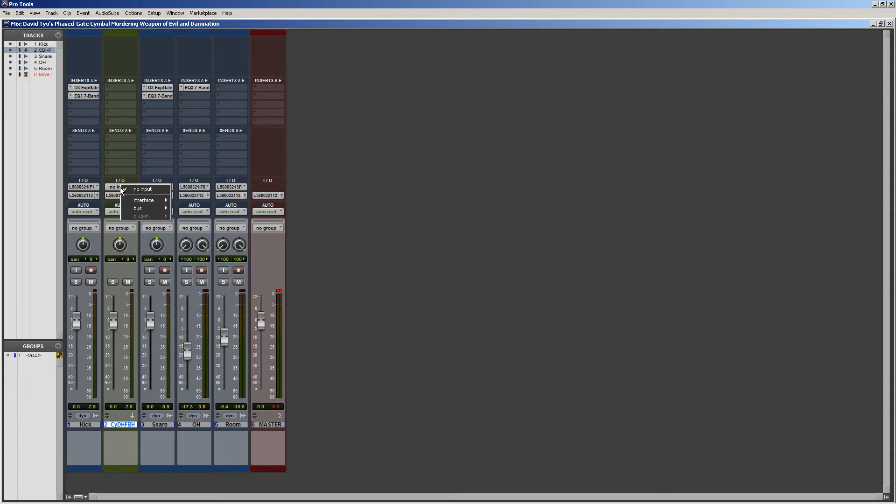
{"action": "mouse_move", "coordinate": [142, 208]}
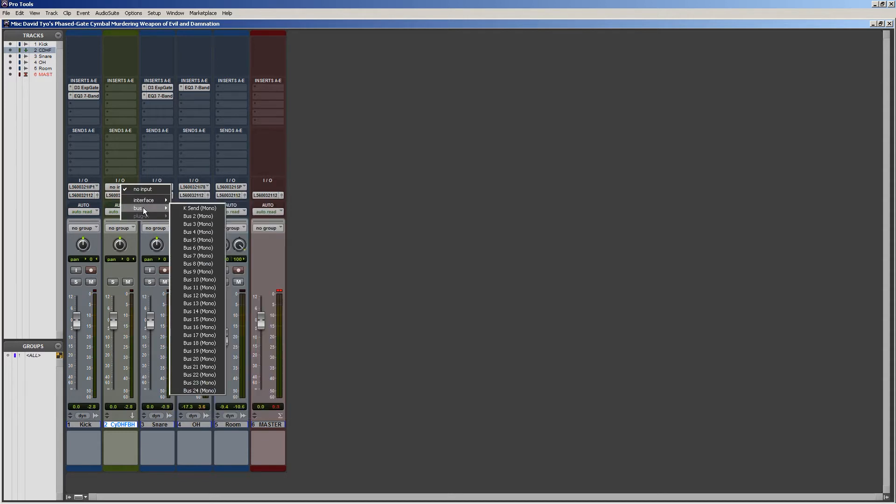
{"action": "left_click", "coordinate": [186, 209]}
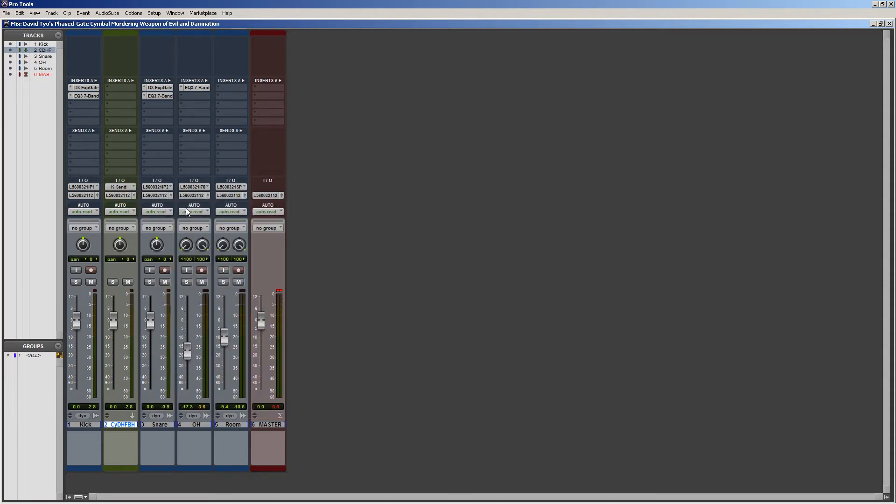
Add a send from the Kick track to the K Send bus and set its level to 0.0 dB.
{"action": "left_click", "coordinate": [72, 136]}
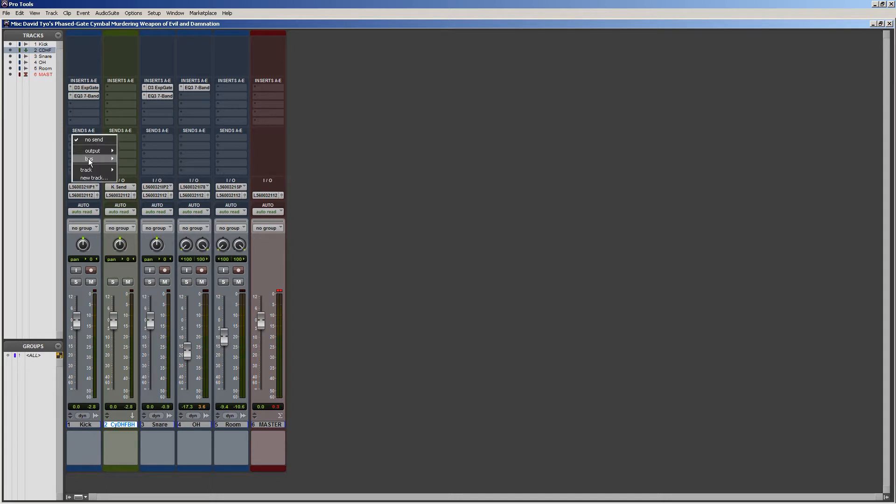
{"action": "mouse_move", "coordinate": [95, 159]}
{"action": "left_click", "coordinate": [130, 167]}
{"action": "left_click", "coordinate": [299, 278], "text": "alt"}
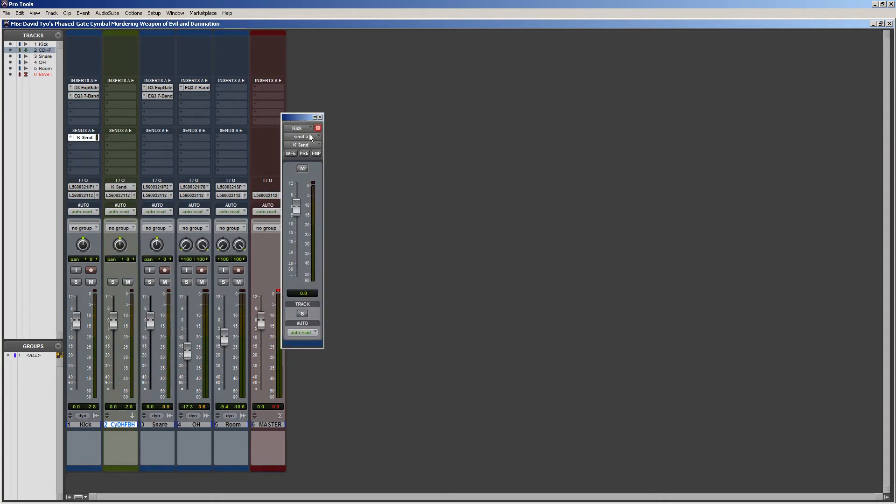
{"action": "left_click", "coordinate": [320, 117]}
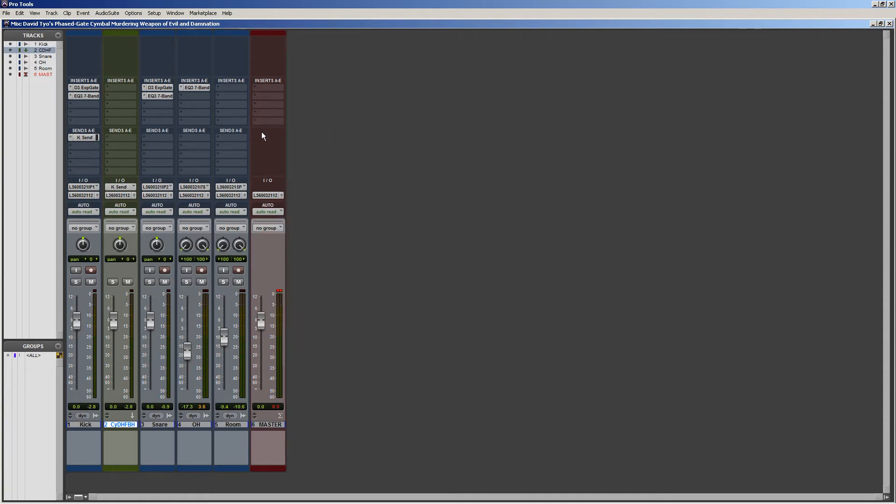
Insert the mono Dyn3 Expander/Gate plug-in in the aux track's first insert slot.
{"action": "left_click", "coordinate": [99, 426]}
{"action": "left_click", "coordinate": [114, 426]}
{"action": "left_click", "coordinate": [123, 87]}
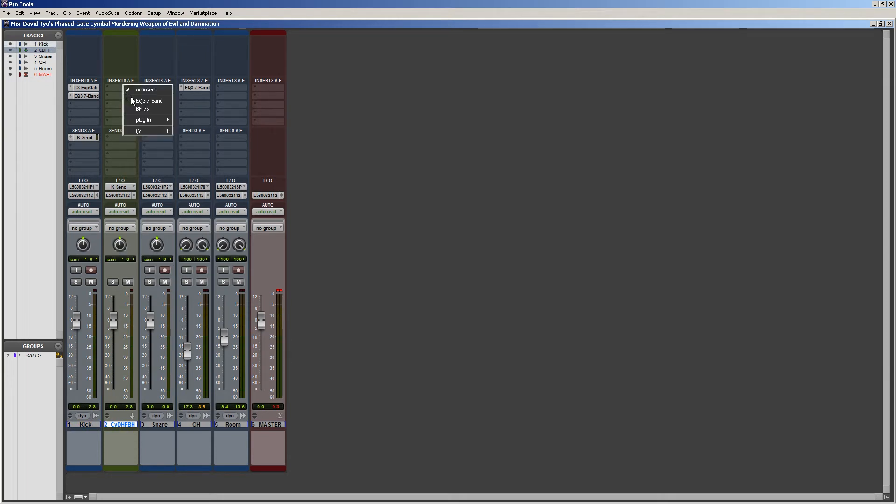
{"action": "mouse_move", "coordinate": [154, 120]}
{"action": "mouse_move", "coordinate": [208, 131]}
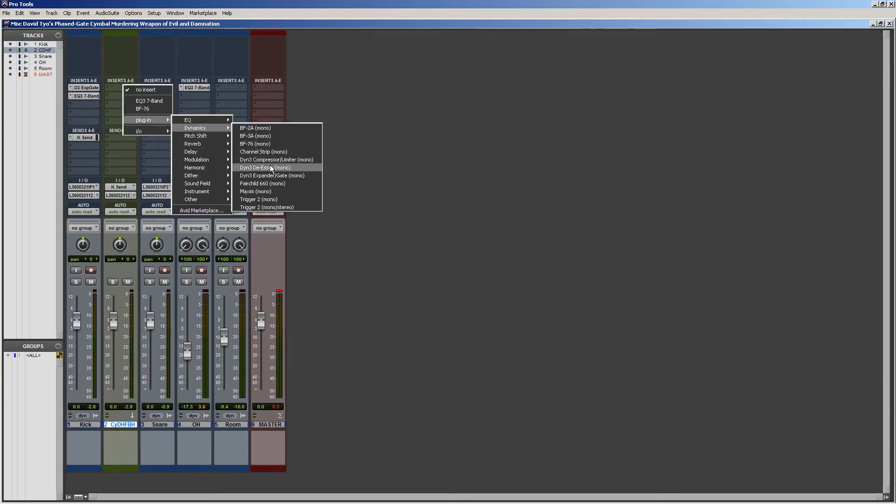
{"action": "left_click", "coordinate": [272, 177]}
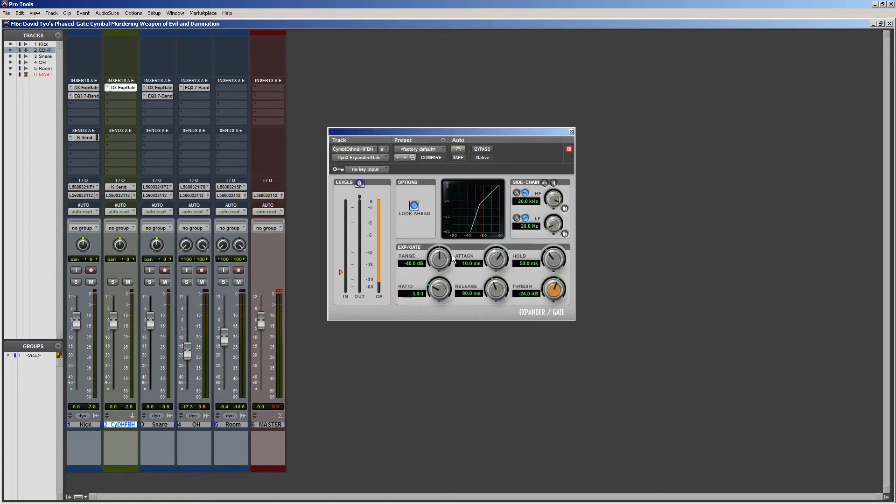
Set the aux track's gate to range -80 dB, ratio 100:1, release 175.5 ms and hold 18.3 ms.
{"action": "left_click_drag", "start_coordinate": [438, 258], "coordinate": [430, 272]}
{"action": "left_click_drag", "start_coordinate": [447, 240], "coordinate": [467, 166]}
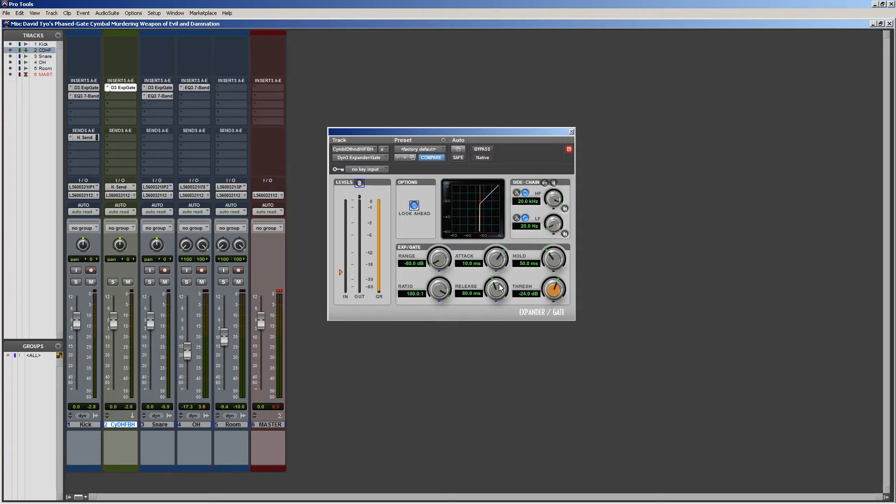
{"action": "left_click_drag", "start_coordinate": [498, 285], "coordinate": [496, 275]}
Insert a mono EQ3 1-Band below the aux track's gate and set its filter type to High-Pass.
{"action": "left_click", "coordinate": [119, 96]}
{"action": "mouse_move", "coordinate": [145, 128]}
{"action": "mouse_move", "coordinate": [196, 132]}
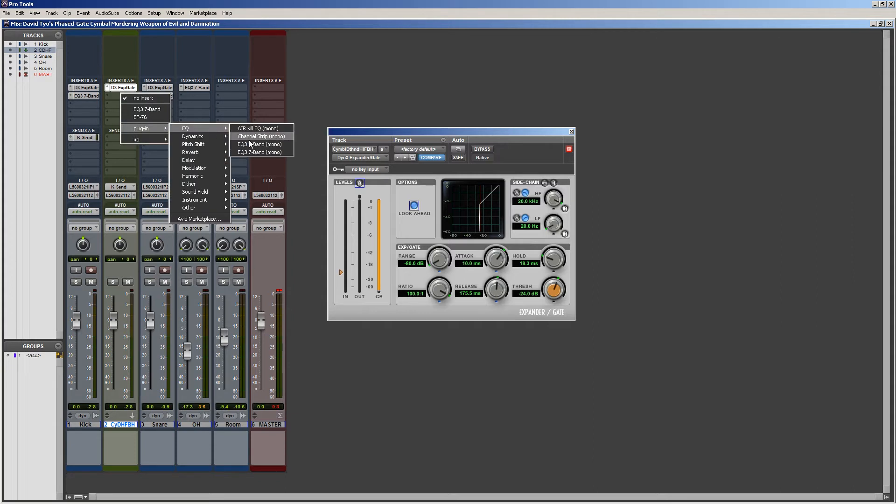
{"action": "left_click", "coordinate": [268, 133]}
{"action": "left_click", "coordinate": [342, 223]}
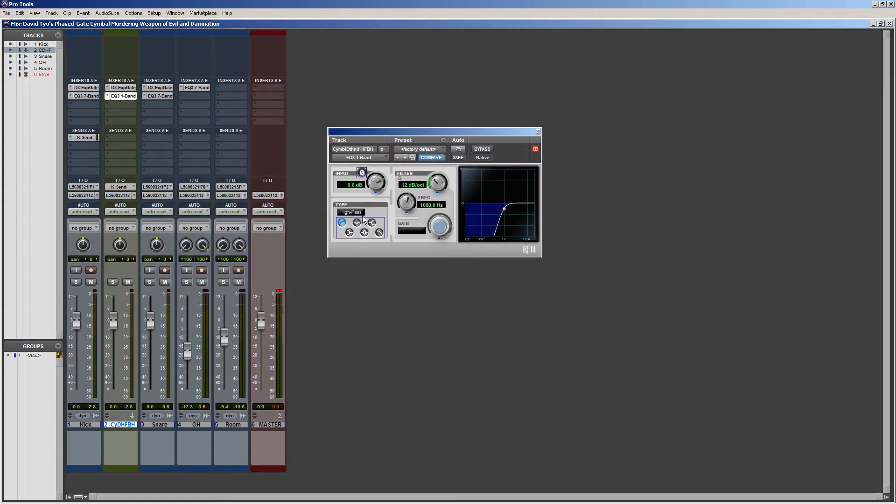
Set the high-pass filter's frequency to 200 Hz and its slope to 6 dB/oct.
{"action": "left_click", "coordinate": [430, 205]}
{"action": "type", "text": "200"}
{"action": "key", "text": "Return"}
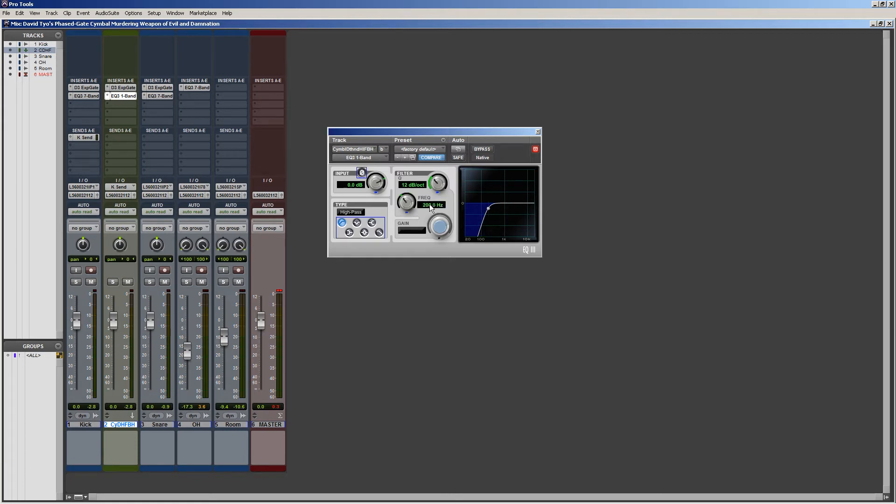
{"action": "left_click_drag", "start_coordinate": [448, 186], "coordinate": [431, 282]}
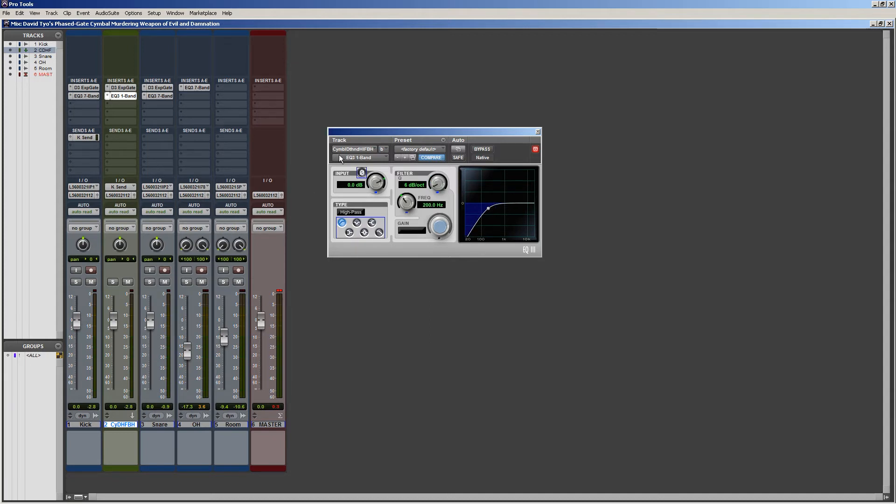
{"action": "left_click_drag", "start_coordinate": [367, 129], "coordinate": [374, 121]}
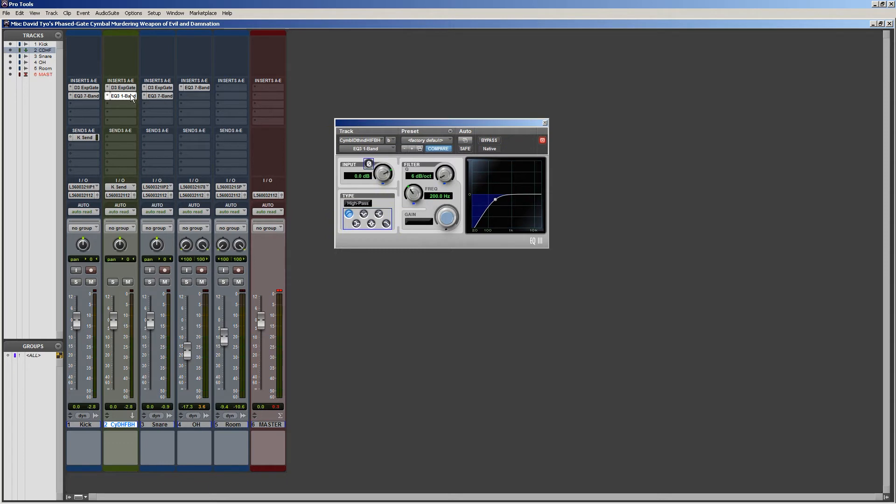
Compare the gate settings on the aux track with those on the Kick track.
{"action": "left_click", "coordinate": [121, 88]}
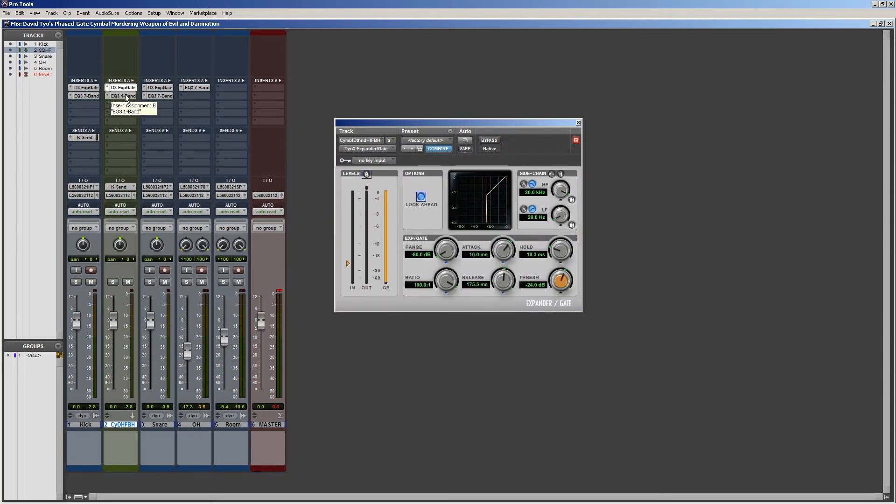
{"action": "left_click", "coordinate": [81, 88]}
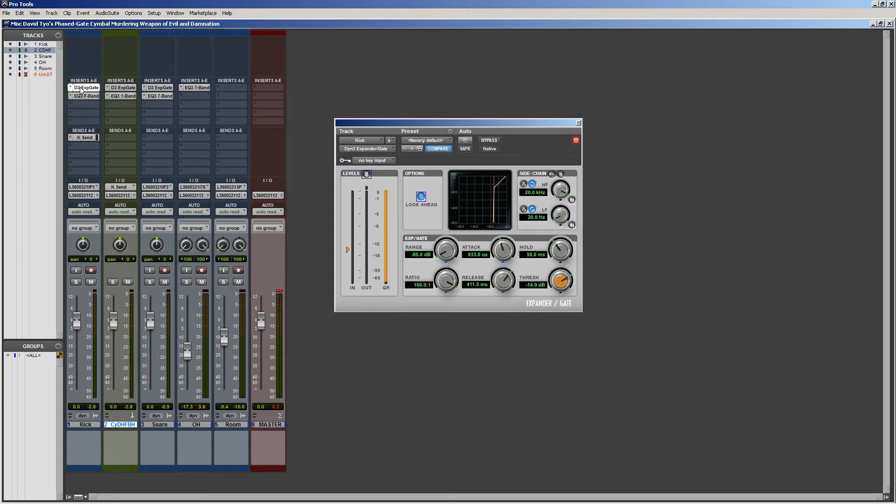
{"action": "left_click", "coordinate": [120, 88]}
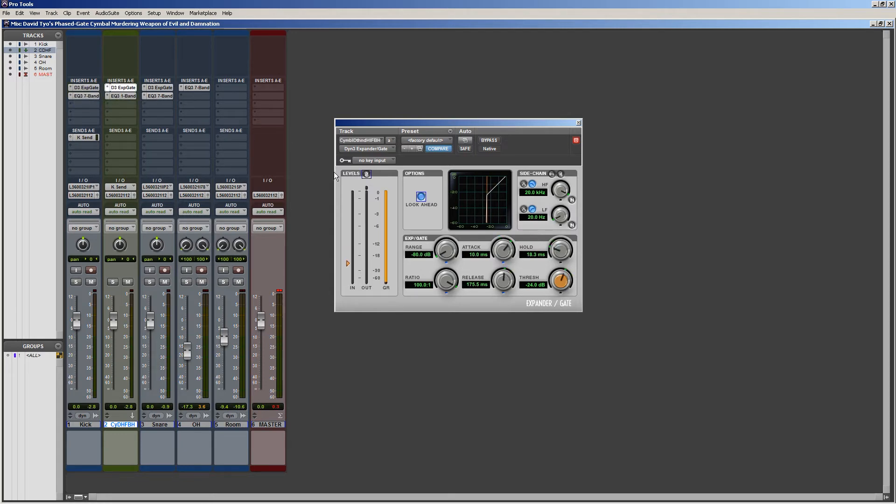
Open the EQ3 1-Band on the aux track and invert its input polarity.
{"action": "left_click", "coordinate": [130, 96]}
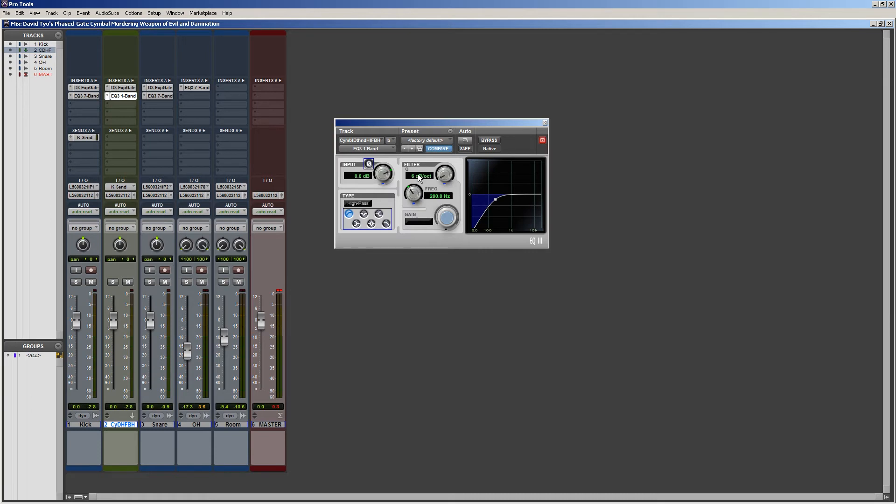
{"action": "left_click_drag", "start_coordinate": [405, 125], "coordinate": [404, 138]}
{"action": "left_click", "coordinate": [369, 179]}
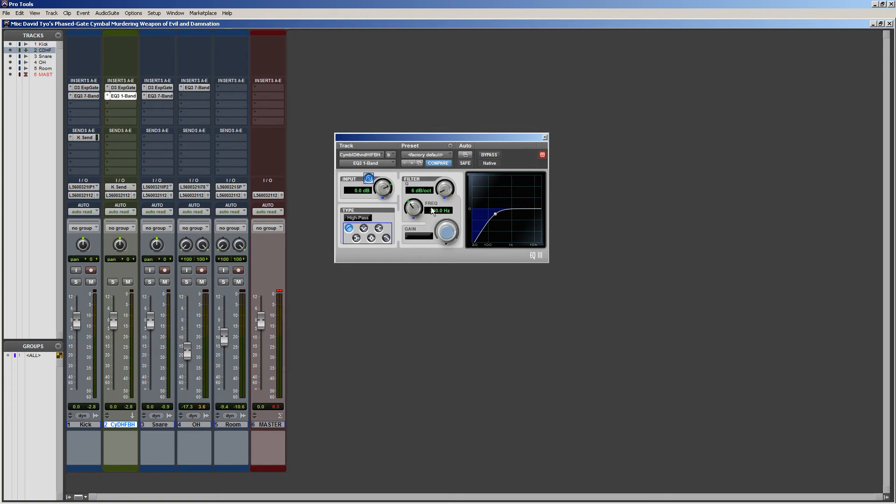
Reopen the aux track's gate and review the Kick and aux tracks side by side, ending with the aux track selected.
{"action": "left_click", "coordinate": [88, 425]}
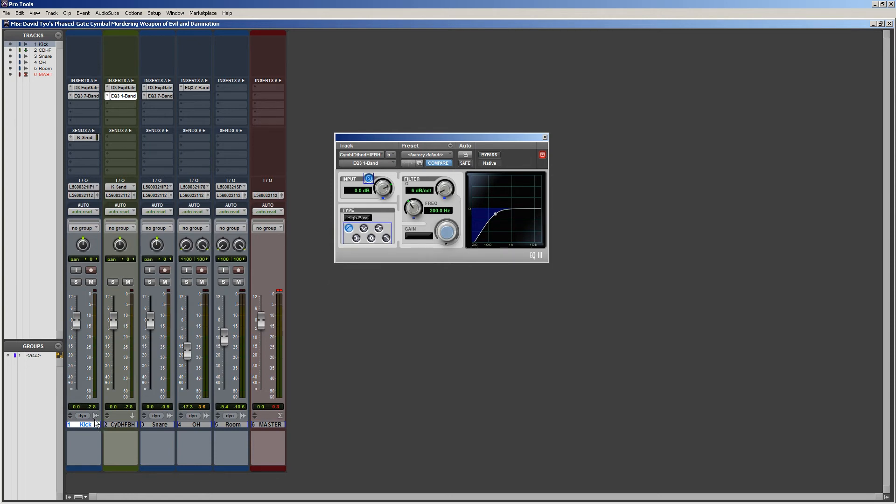
{"action": "left_click", "coordinate": [124, 88]}
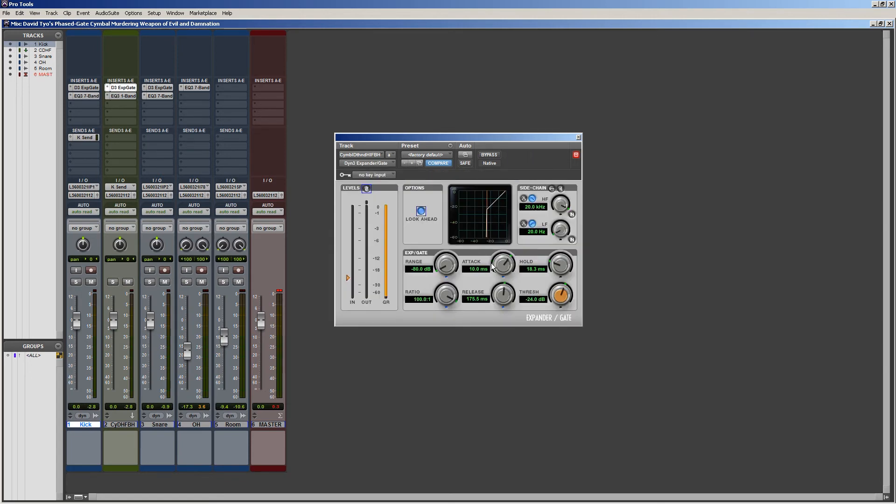
{"action": "left_click", "coordinate": [130, 425]}
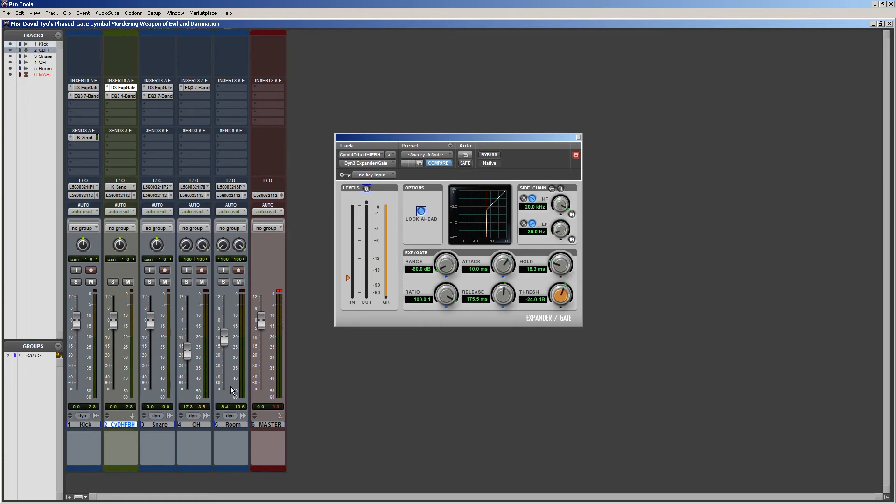
{"action": "left_click", "coordinate": [85, 427]}
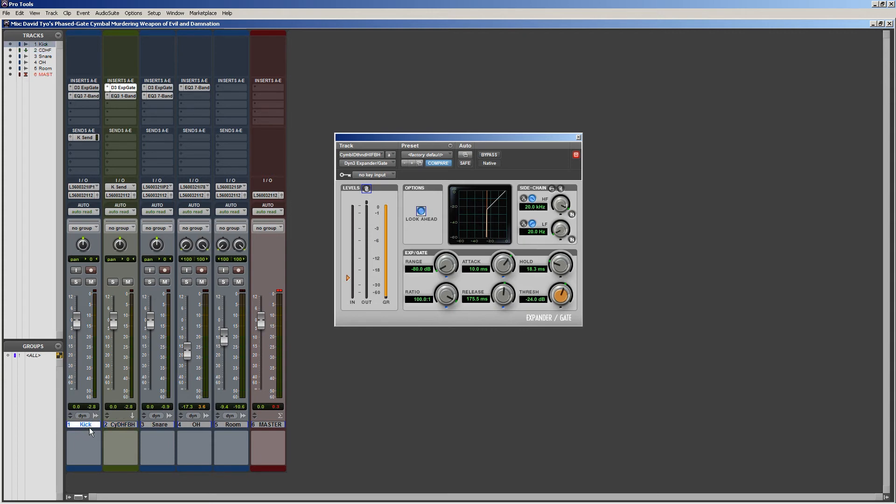
{"action": "left_click", "coordinate": [121, 426]}
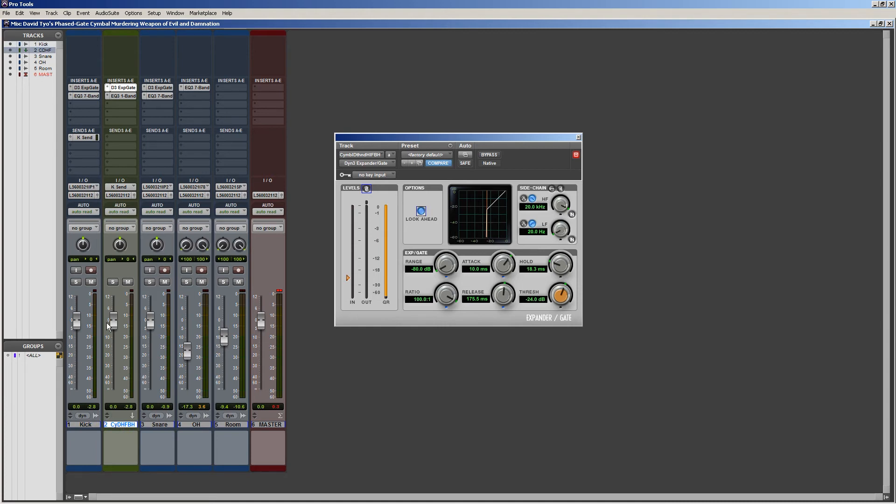
Audition the Kick track in solo, first alone and then together with the soloed aux track.
{"action": "left_click", "coordinate": [77, 282]}
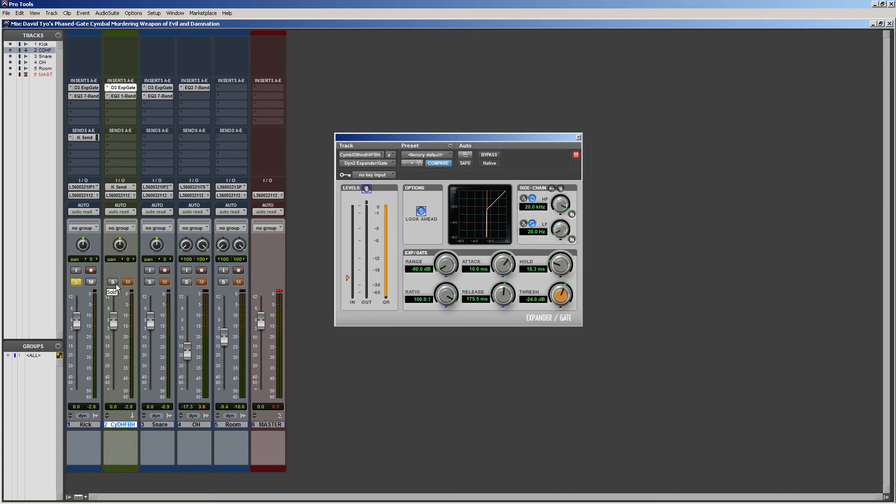
{"action": "key", "text": "space"}
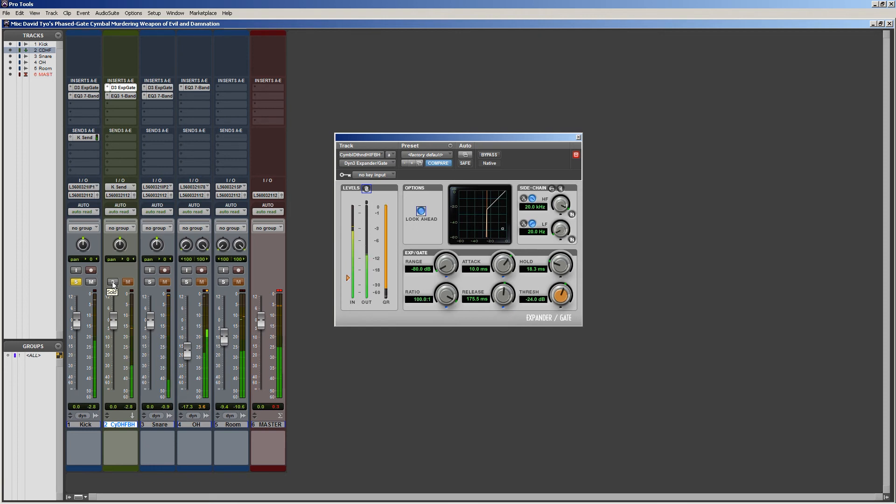
{"action": "left_click", "coordinate": [112, 282]}
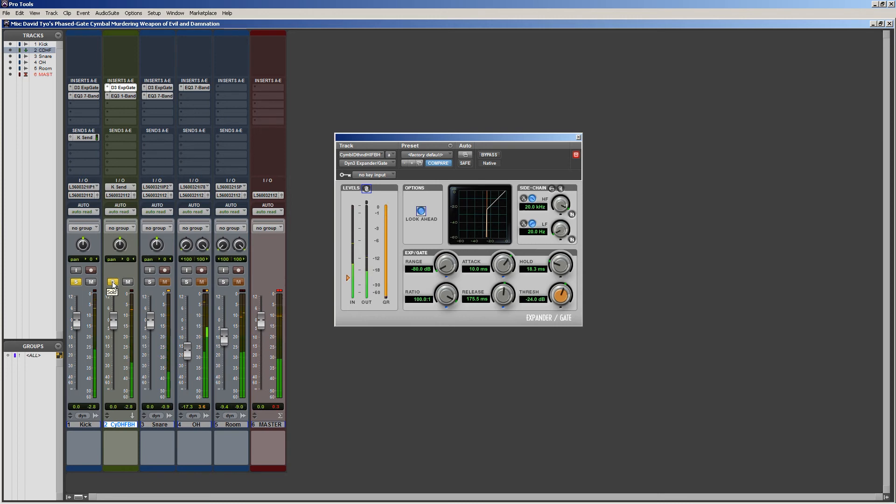
{"action": "key", "text": "space"}
{"action": "left_click", "coordinate": [113, 282], "text": "alt"}
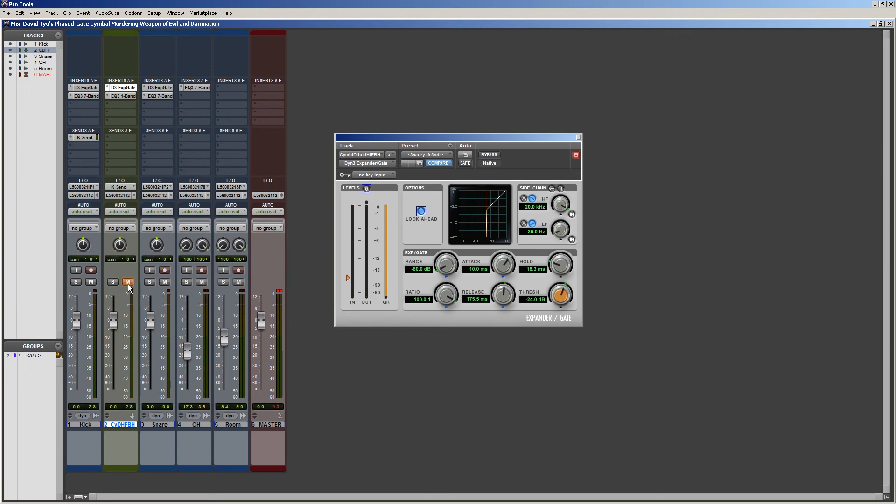
Audition the full mix repeatedly with the aux track muted and unmuted, leaving it unmuted.
{"action": "key", "text": "space"}
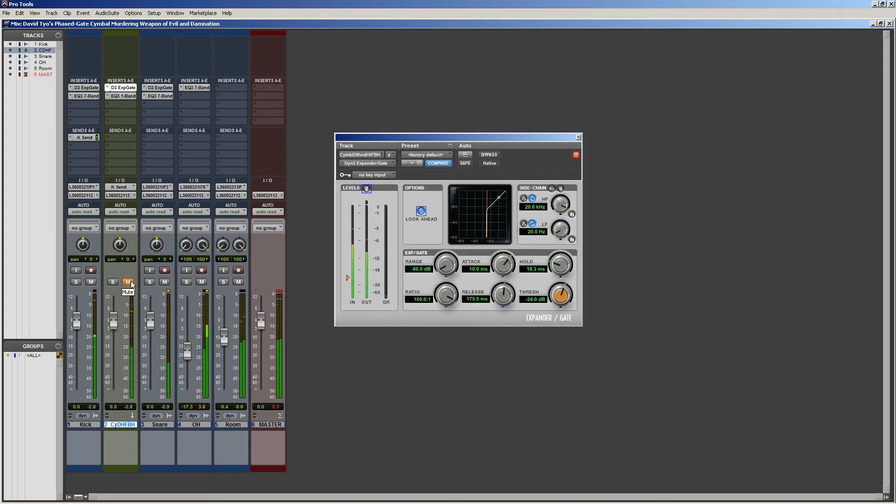
{"action": "key", "text": "space"}
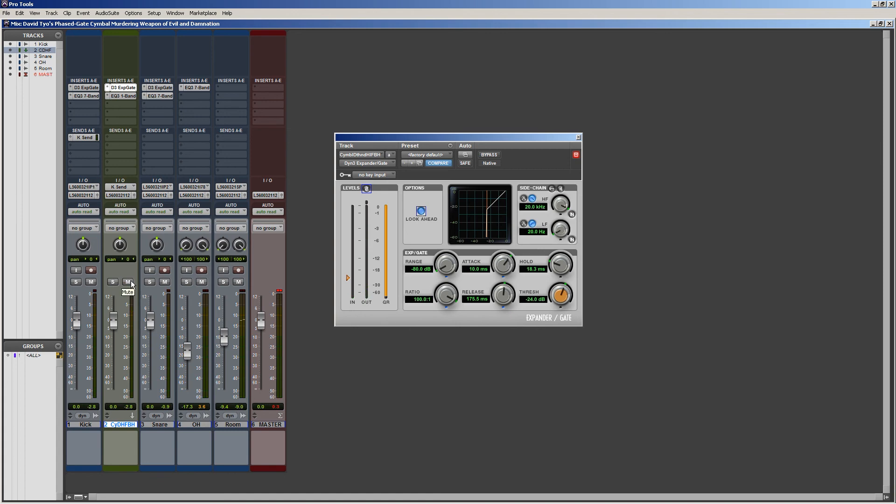
{"action": "key", "text": "space"}
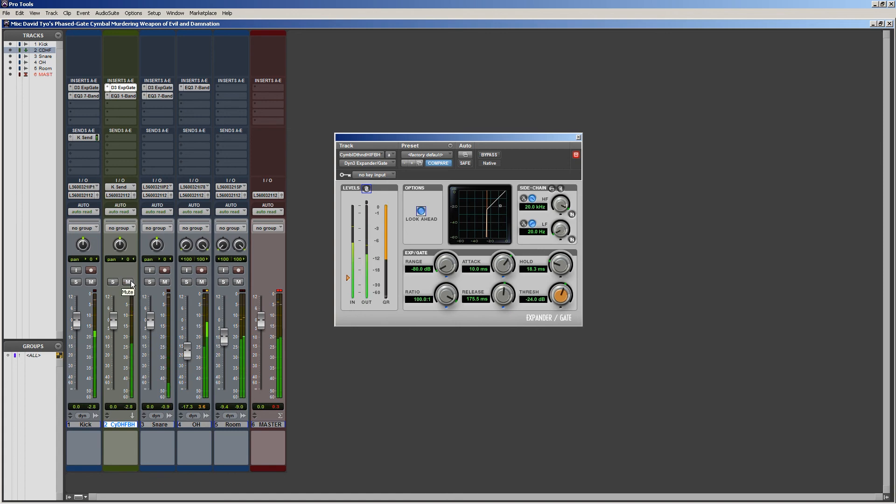
{"action": "key", "text": "space"}
{"action": "left_click", "coordinate": [128, 282]}
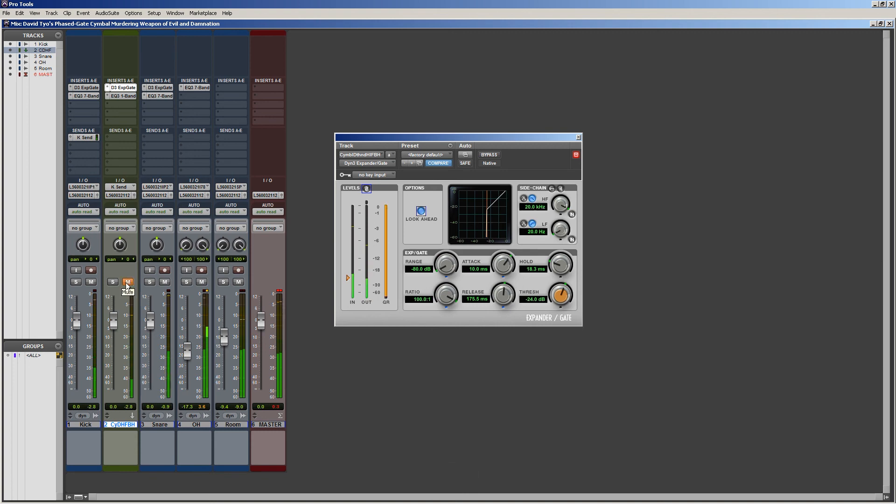
{"action": "key", "text": "space"}
{"action": "left_click", "coordinate": [127, 282]}
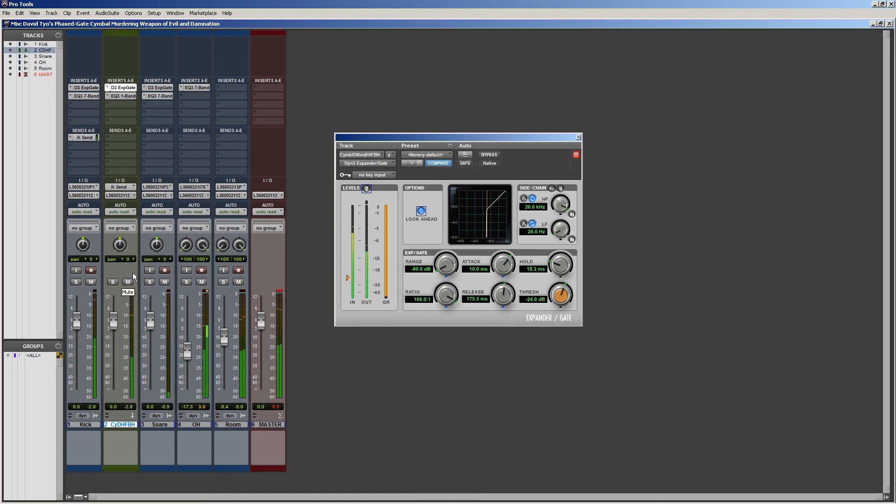
{"action": "key", "text": "space"}
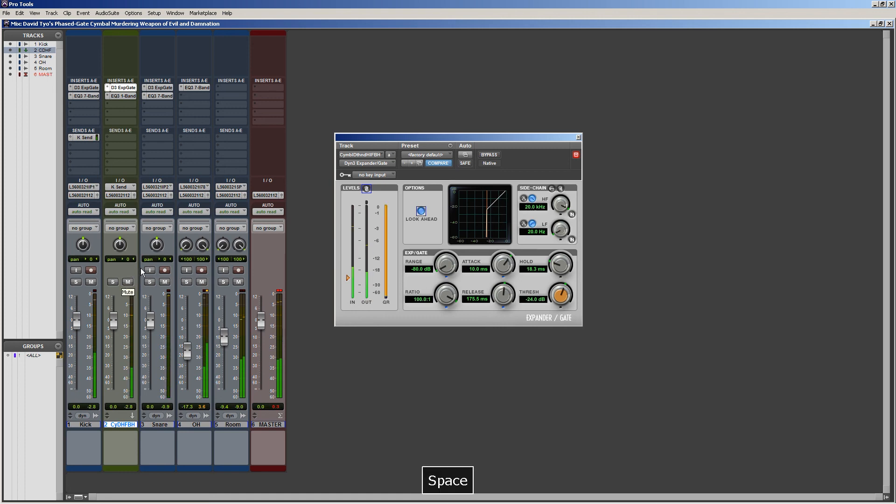